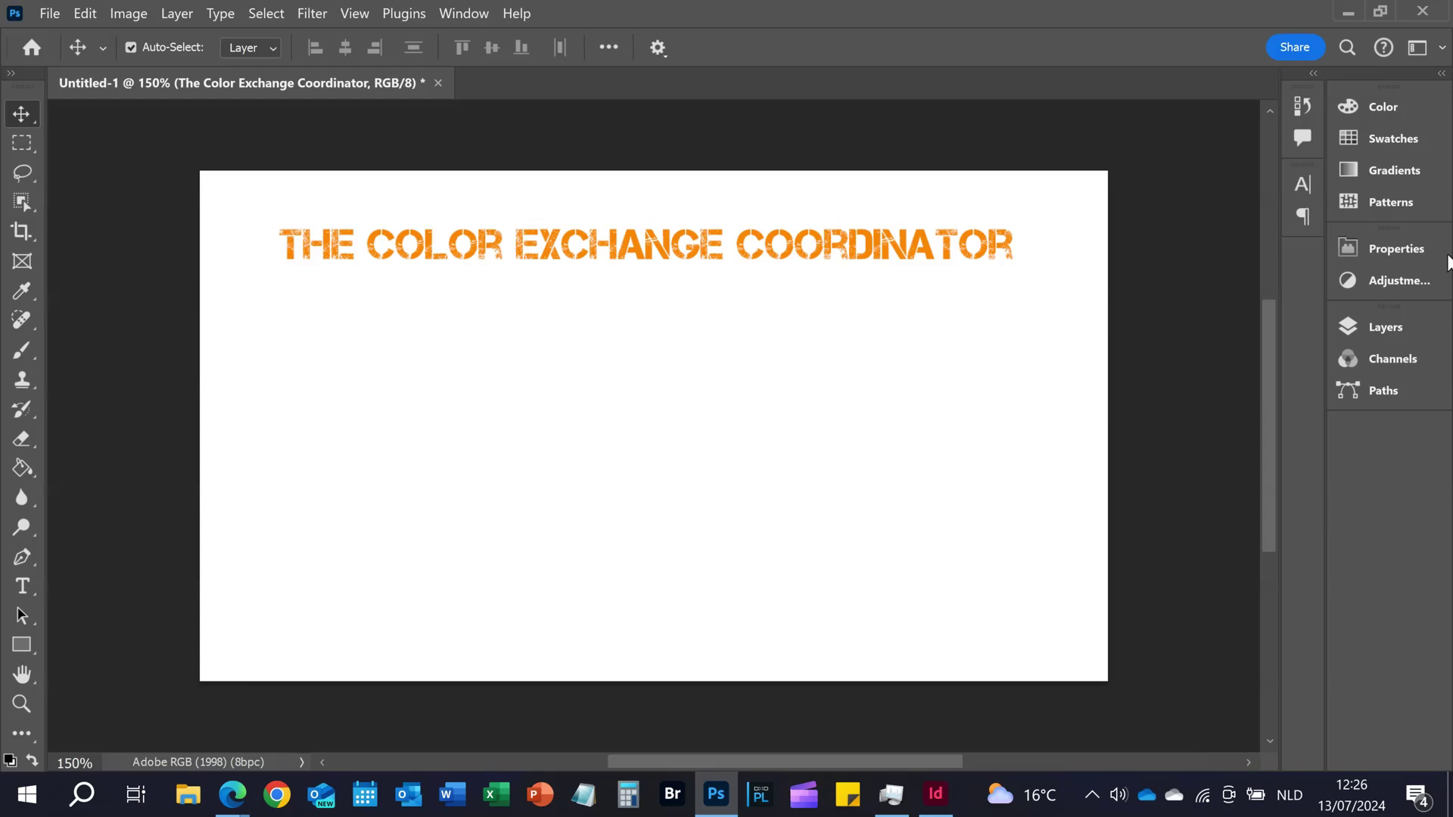
Show the Swatches panel and select the insights4print group with its nine orange and grey swatches.
click(1414, 142)
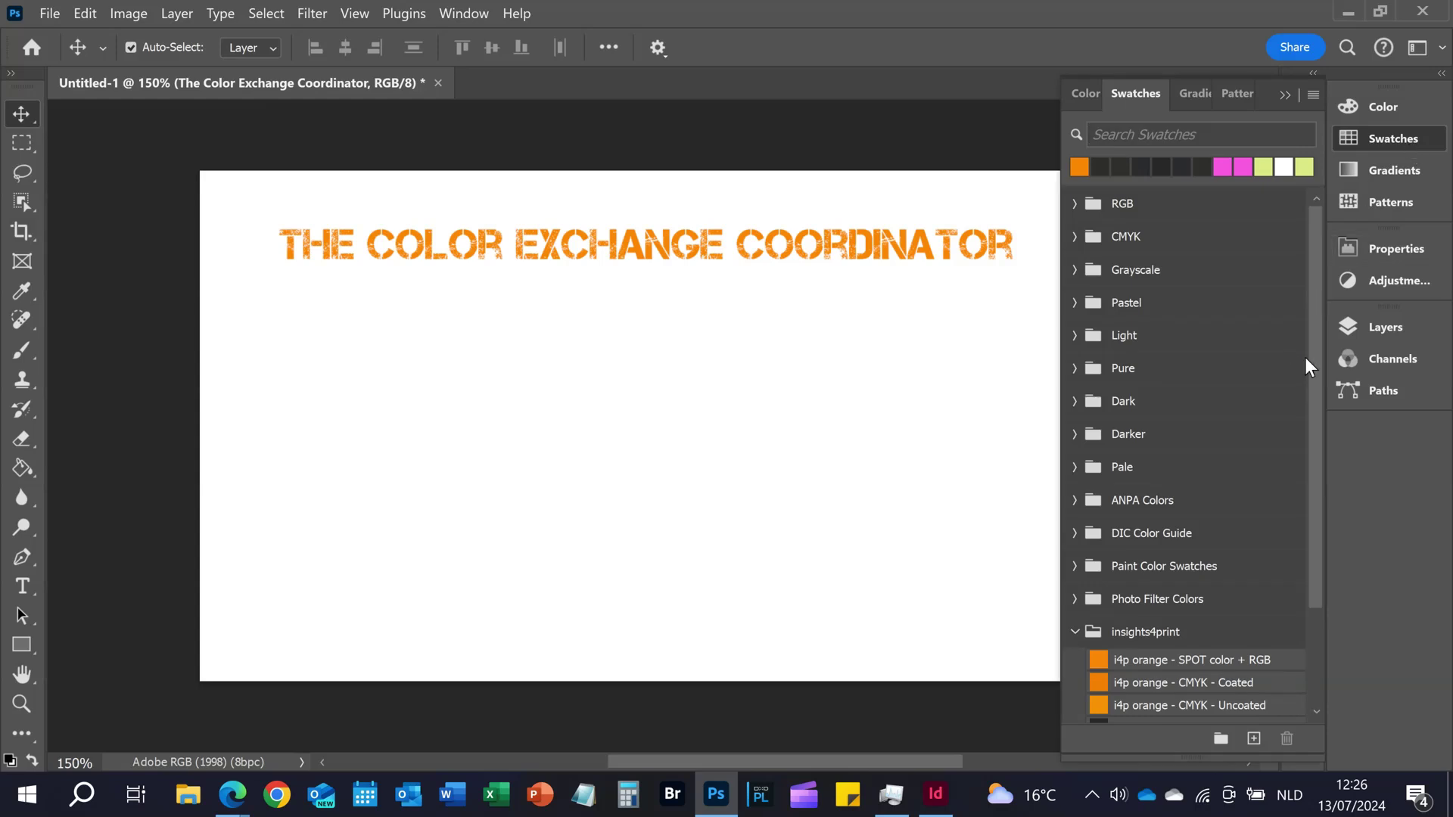
scroll(1319, 355, down, 3)
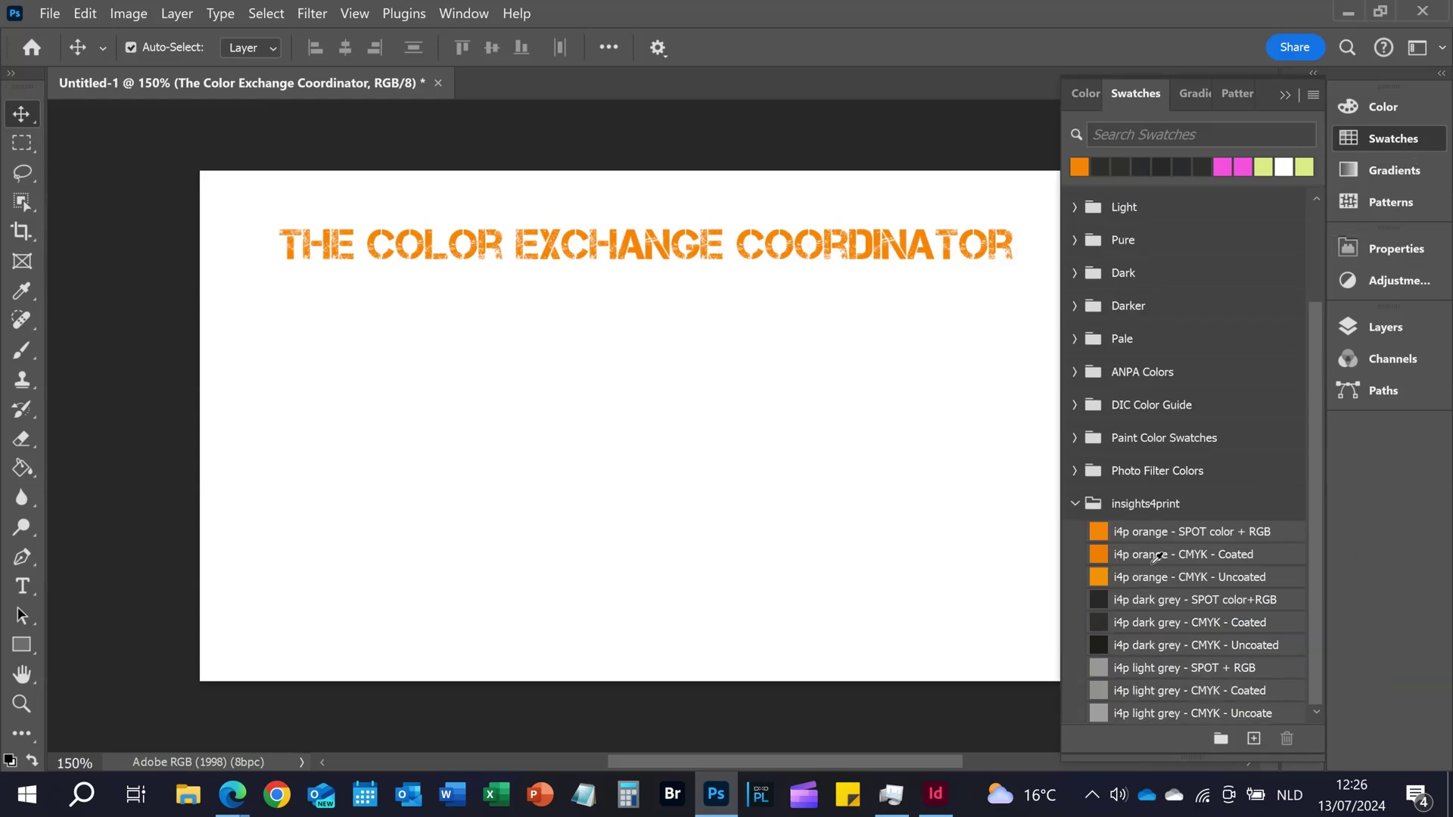
click(1170, 504)
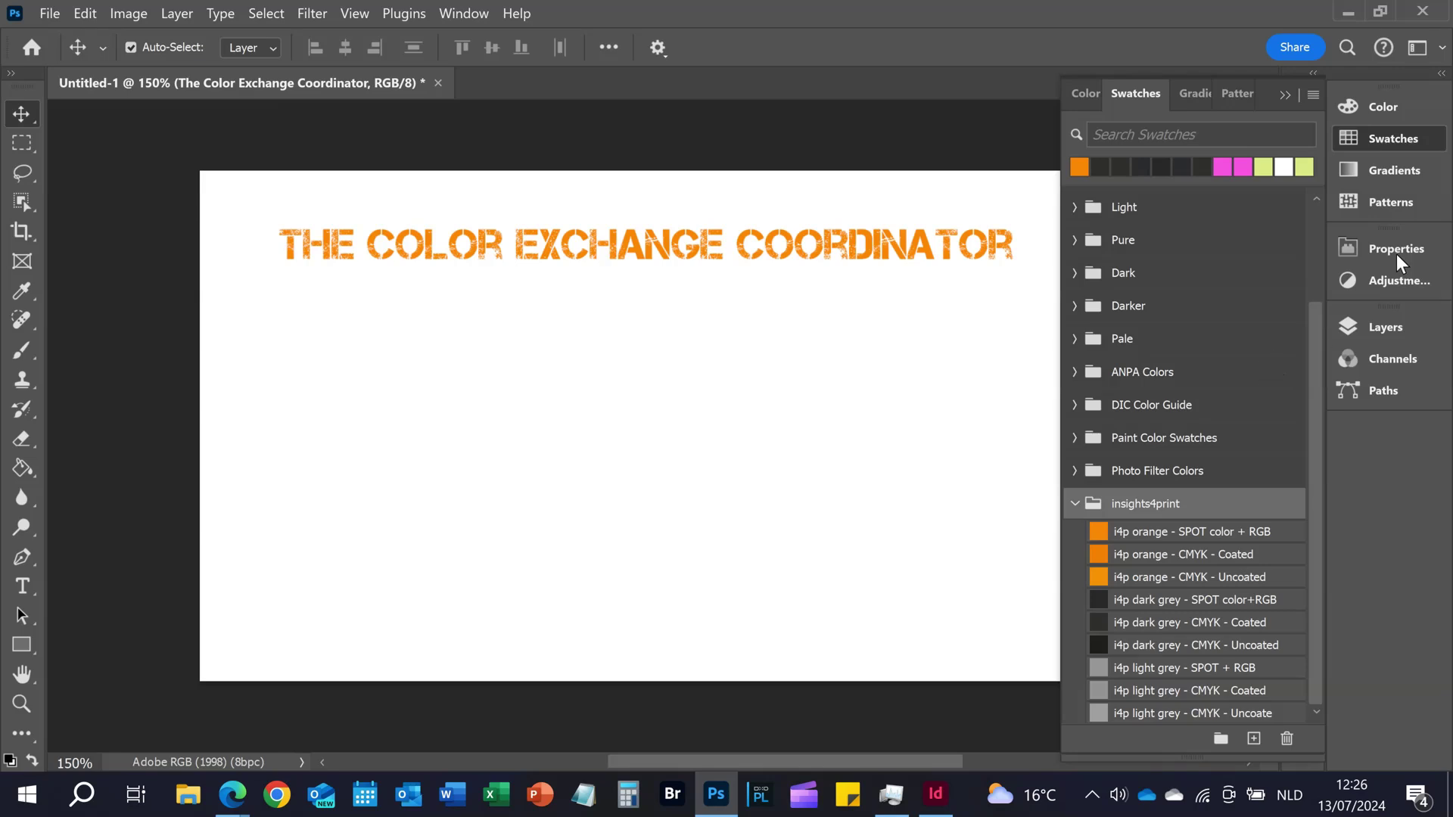
Append ' - printed brochure' to the insights4print group name, correcting the typos along the way.
right_click(1156, 502)
click(1282, 593)
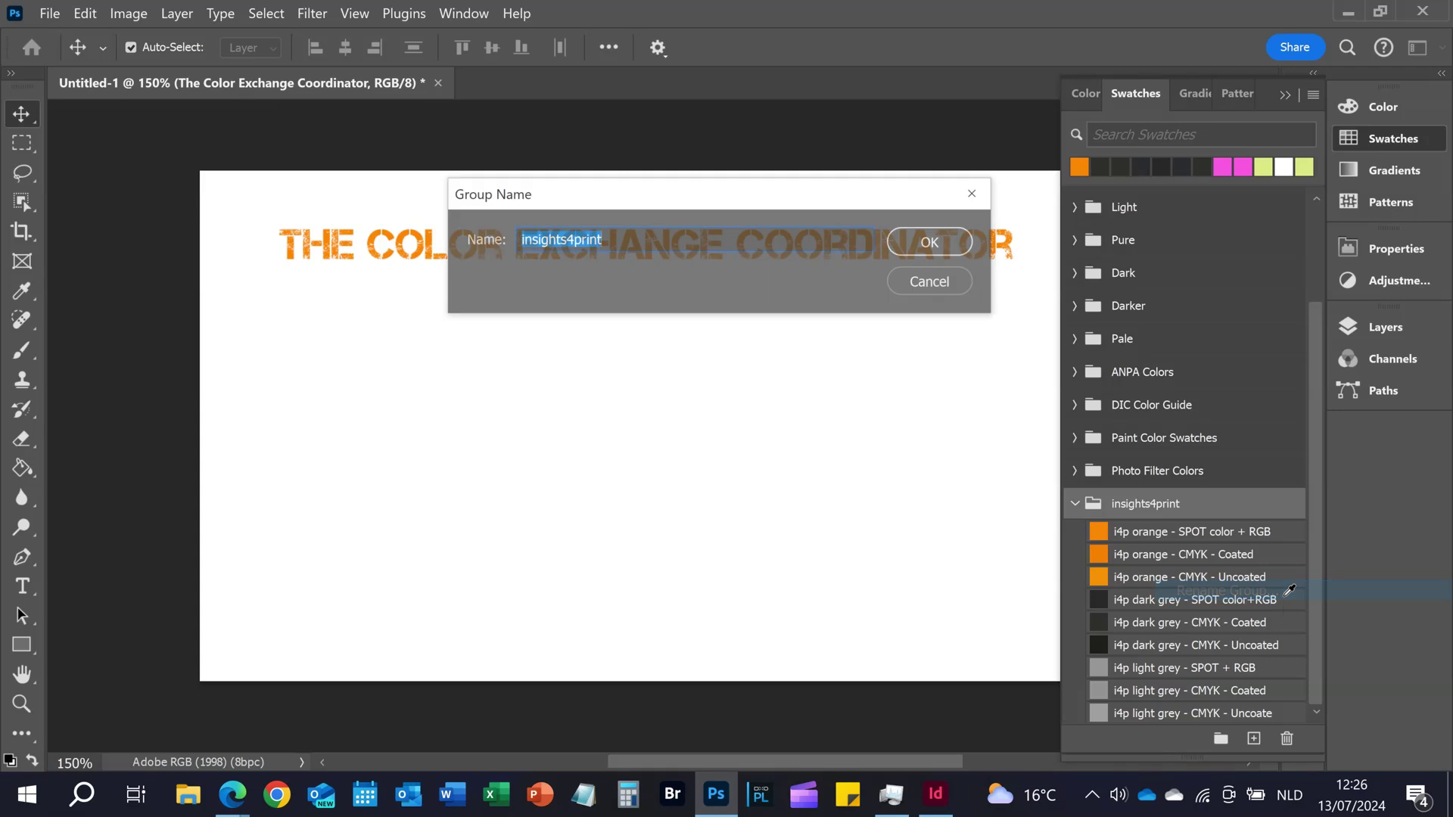
key(End)
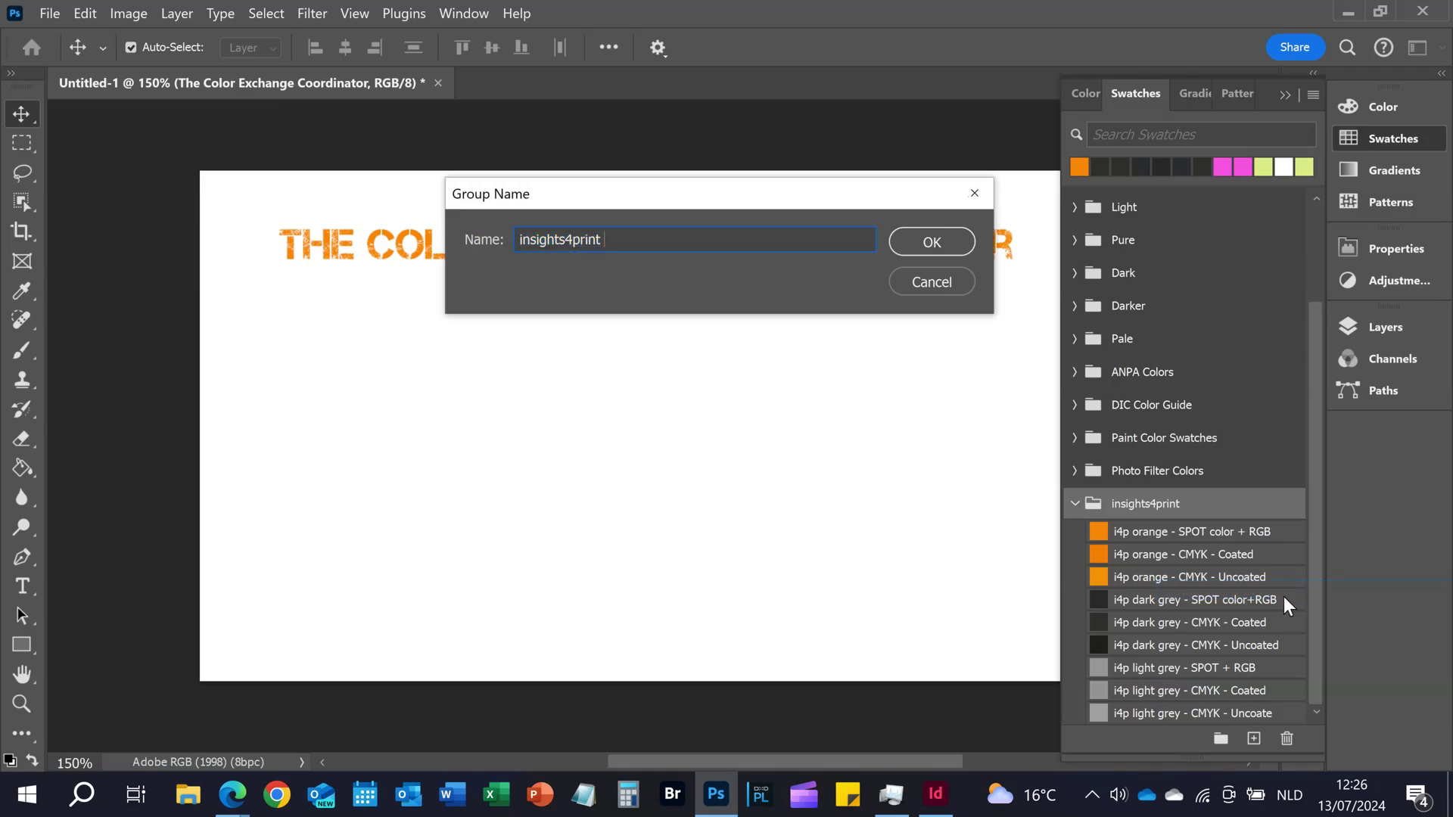
text(- printed brochure)
click(942, 243)
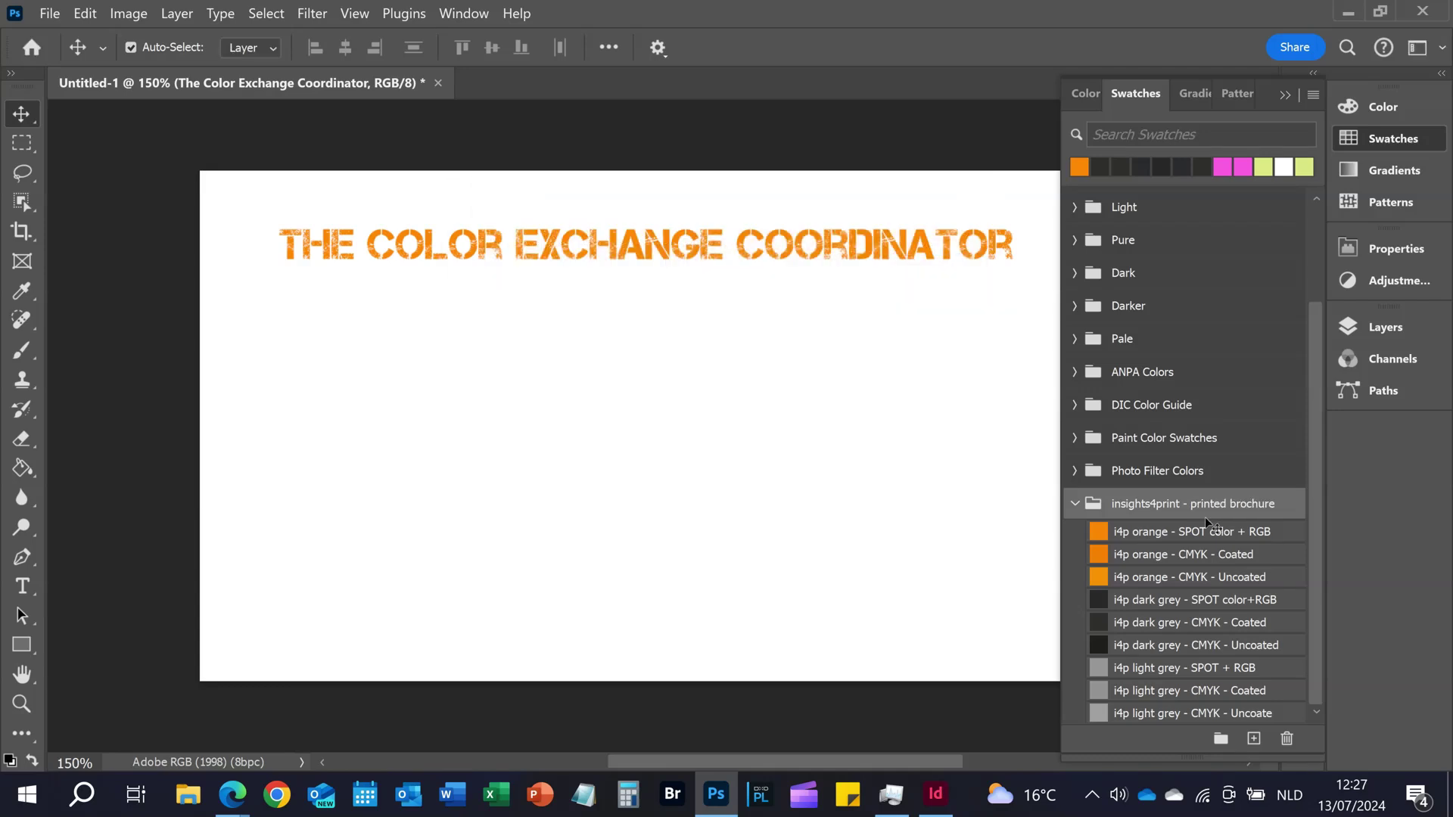
Delete the SPOT and CMYK - Uncoated swatches, keeping only the three CMYK - Coated colours.
click(1265, 533)
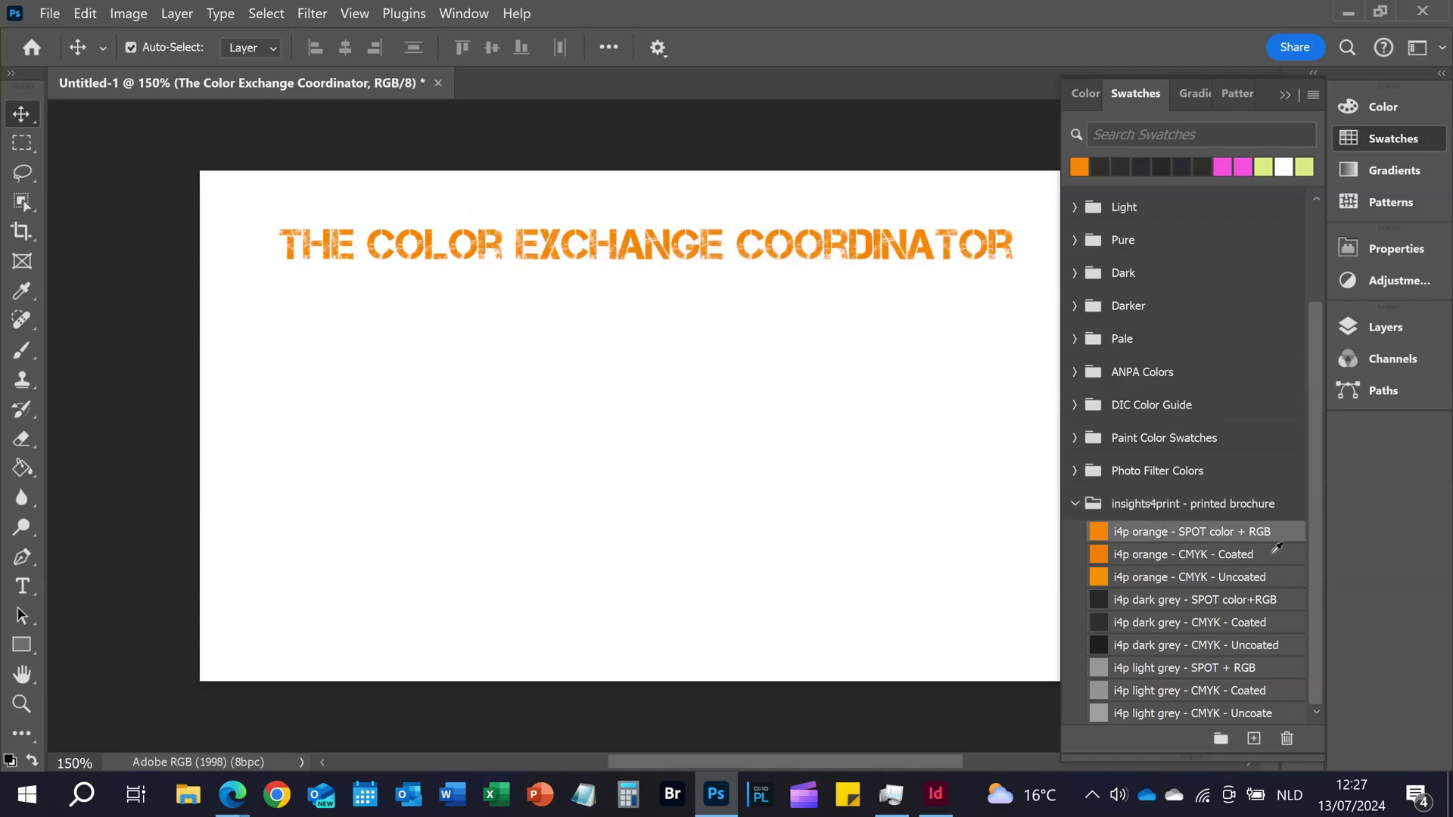
ctrl+click(1277, 575)
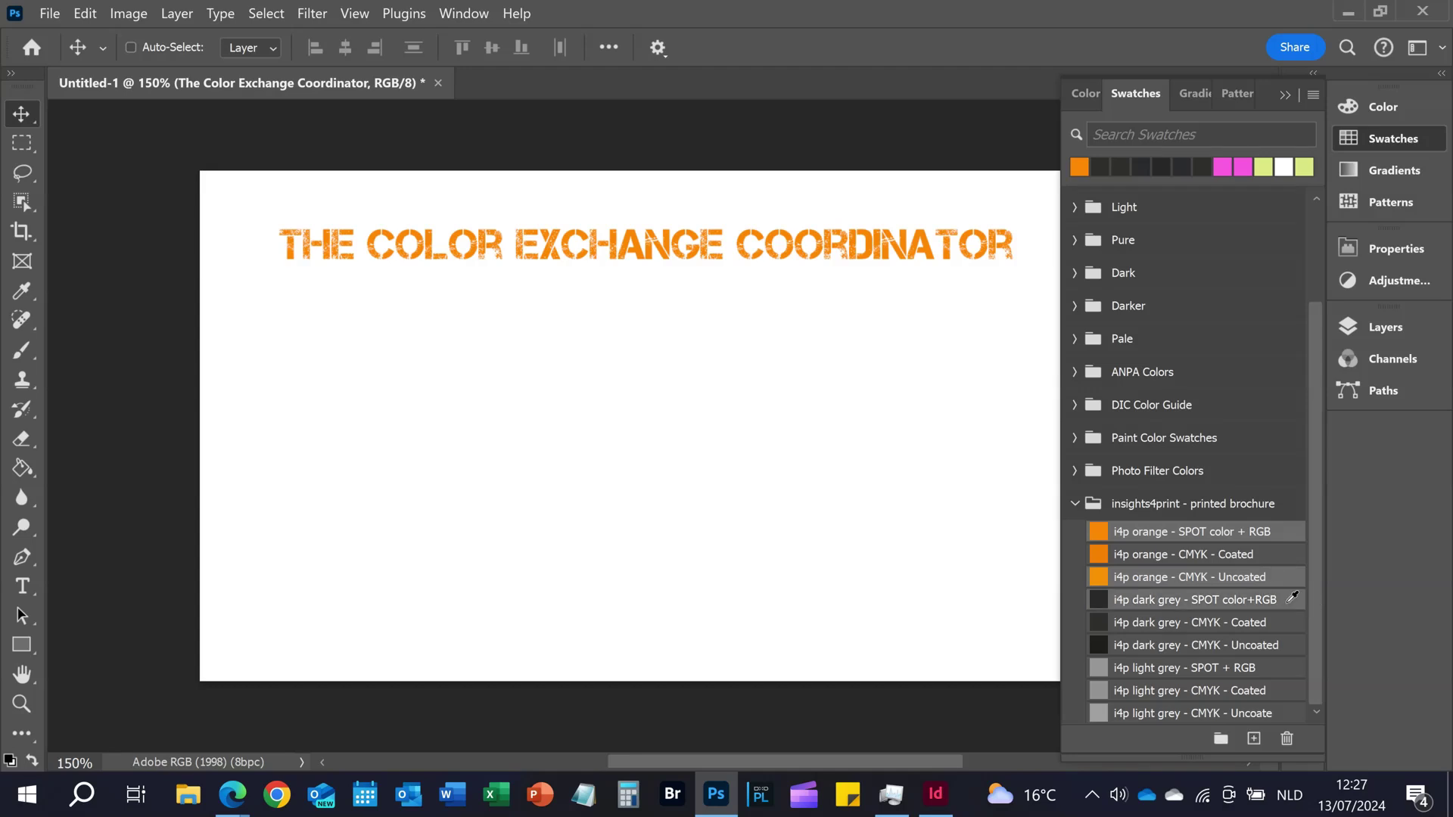
ctrl+click(1281, 645)
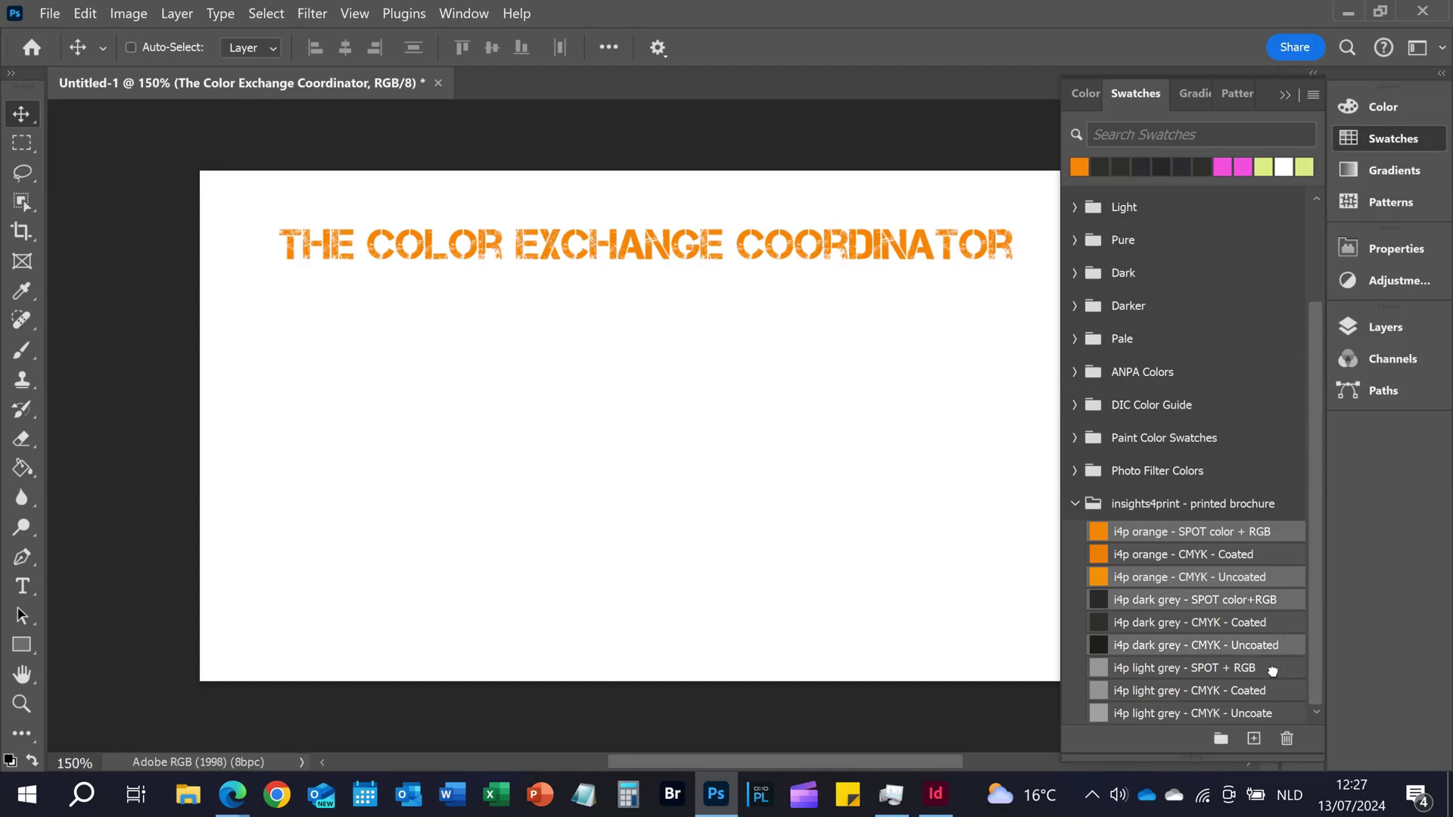
ctrl+click(1272, 669)
ctrl+click(1284, 713)
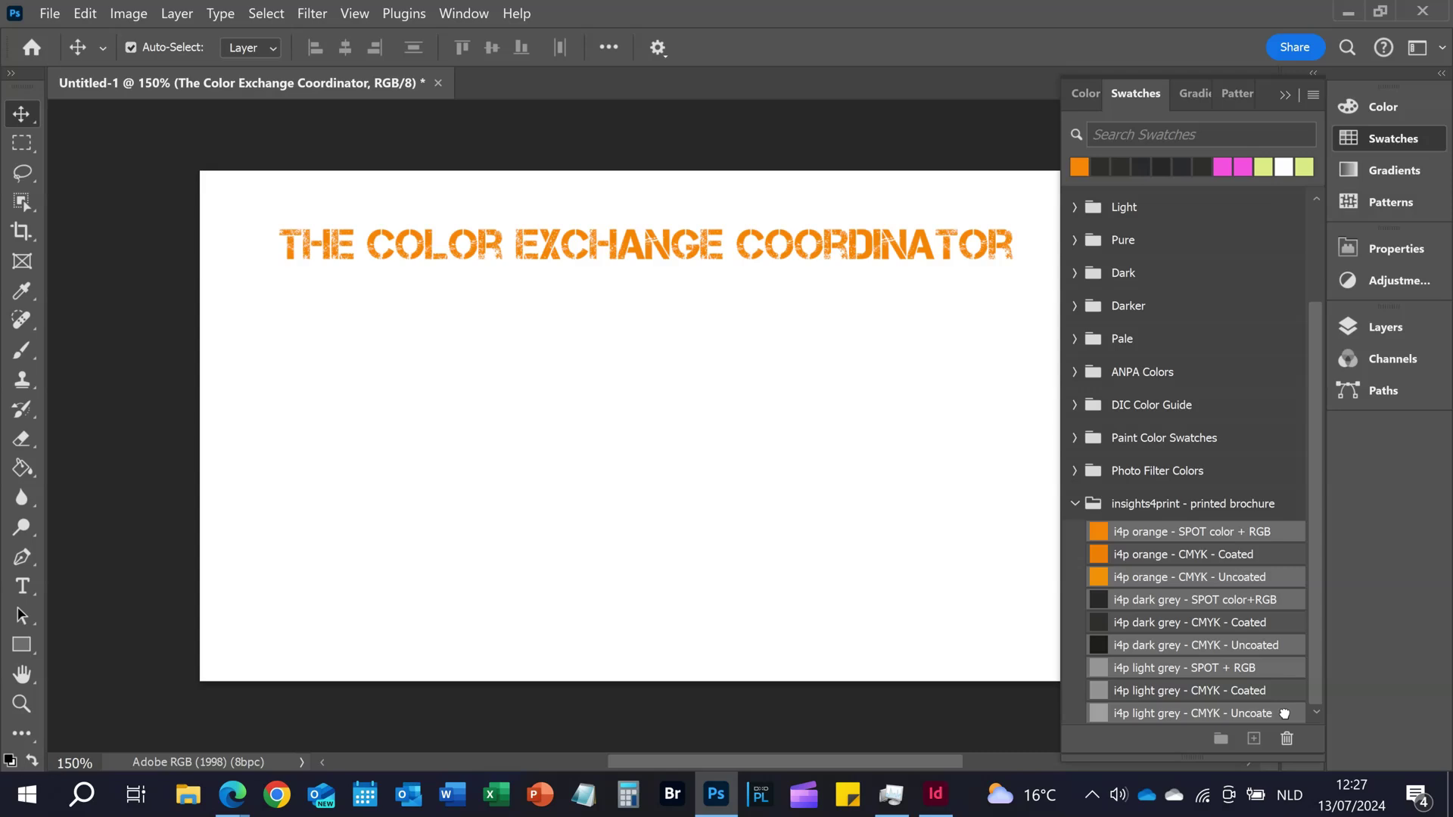
click(1287, 738)
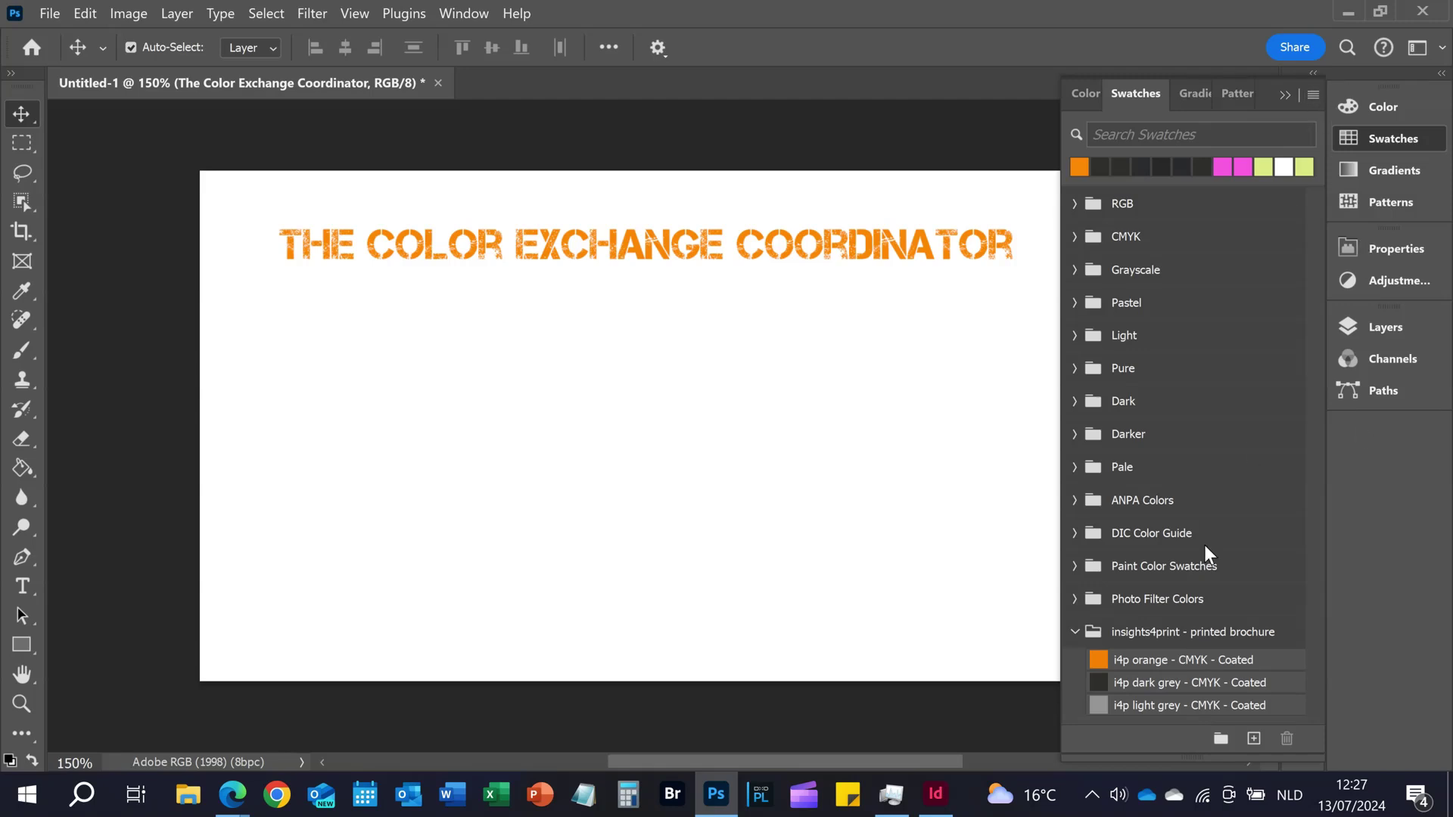
Export the group for exchange as 'insights4print - printed brochure' ASE, then switch to InDesign.
right_click(1168, 637)
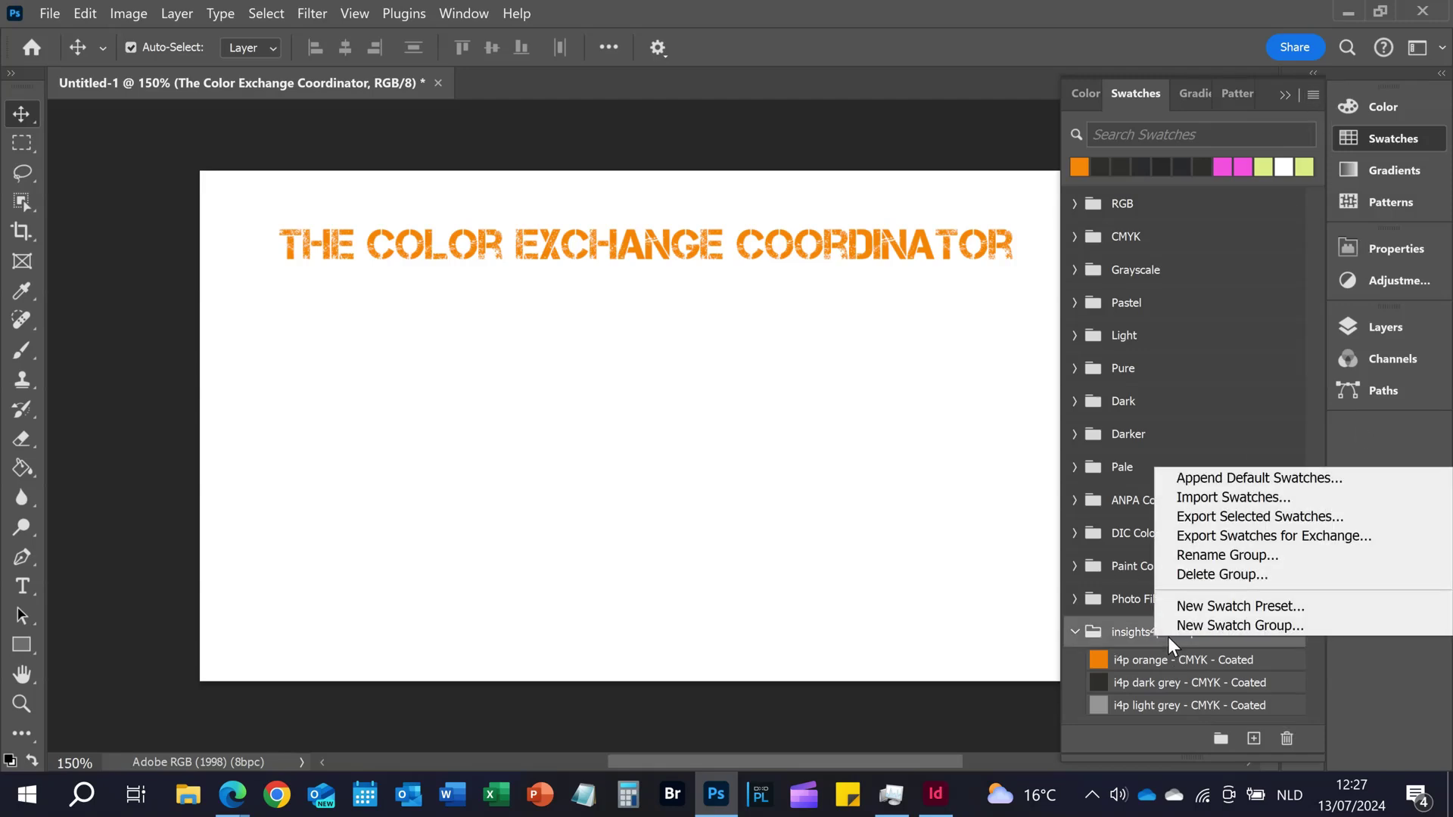
click(1382, 535)
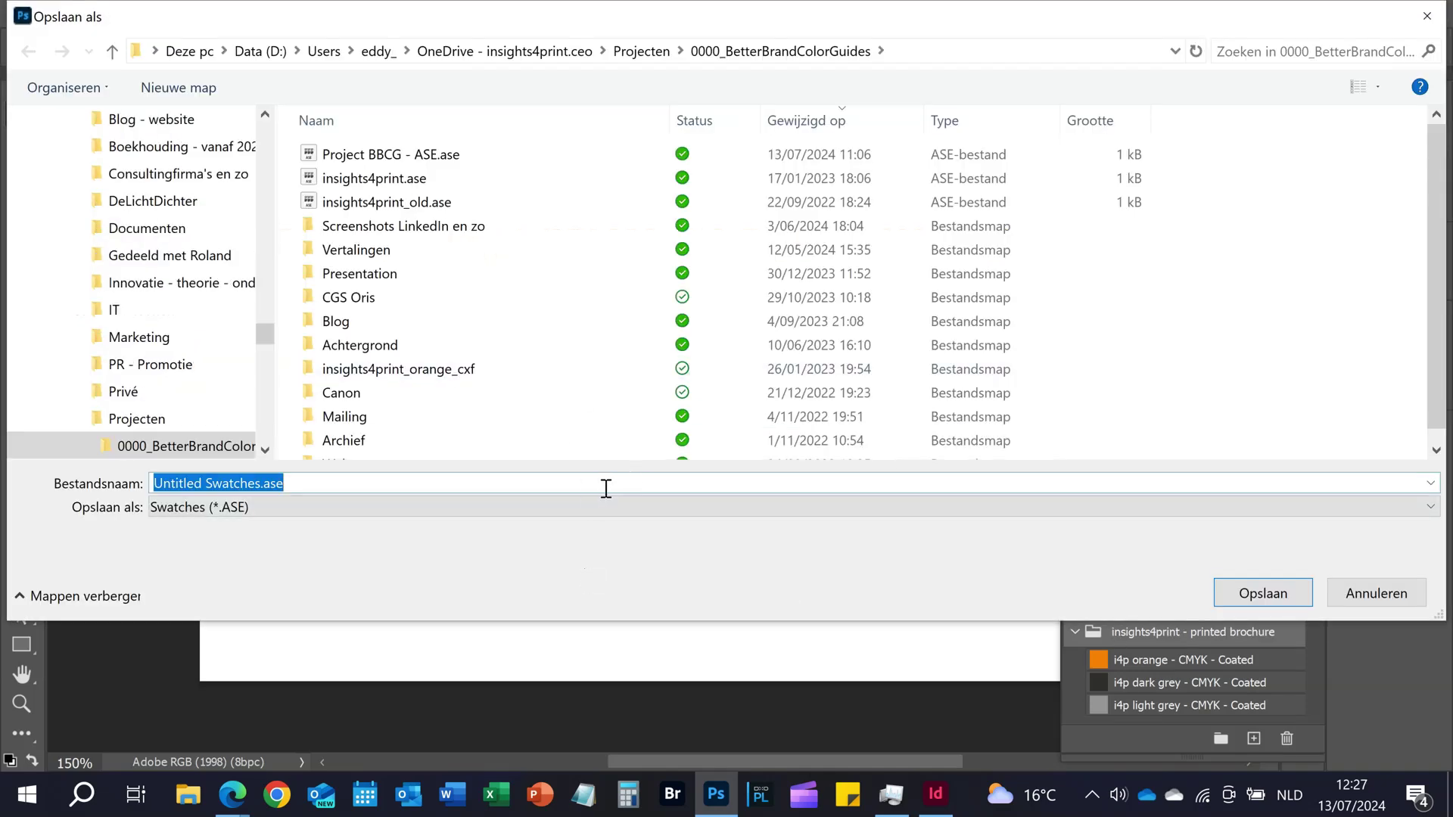
text(insights4)
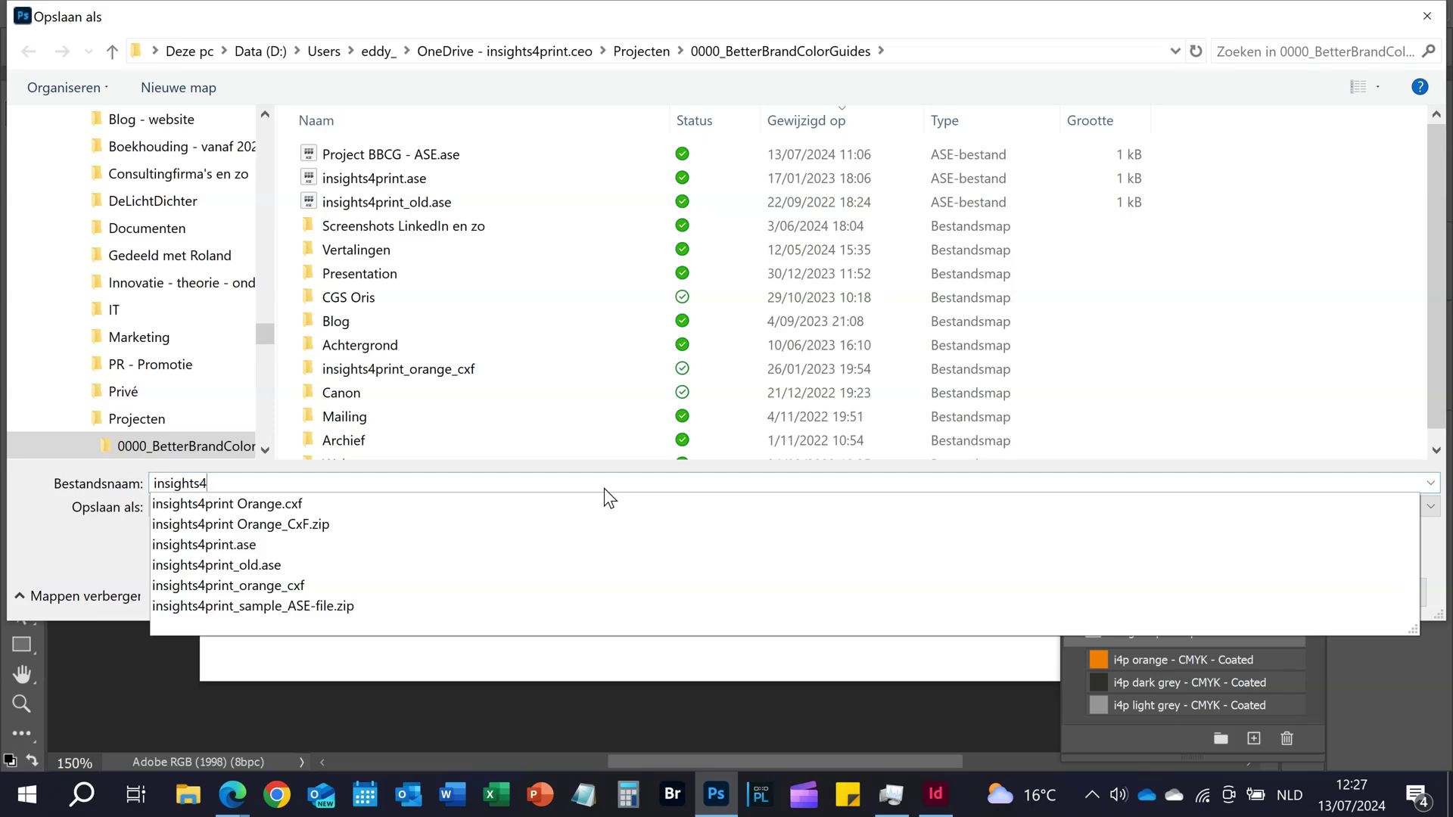
text(print - printed b)
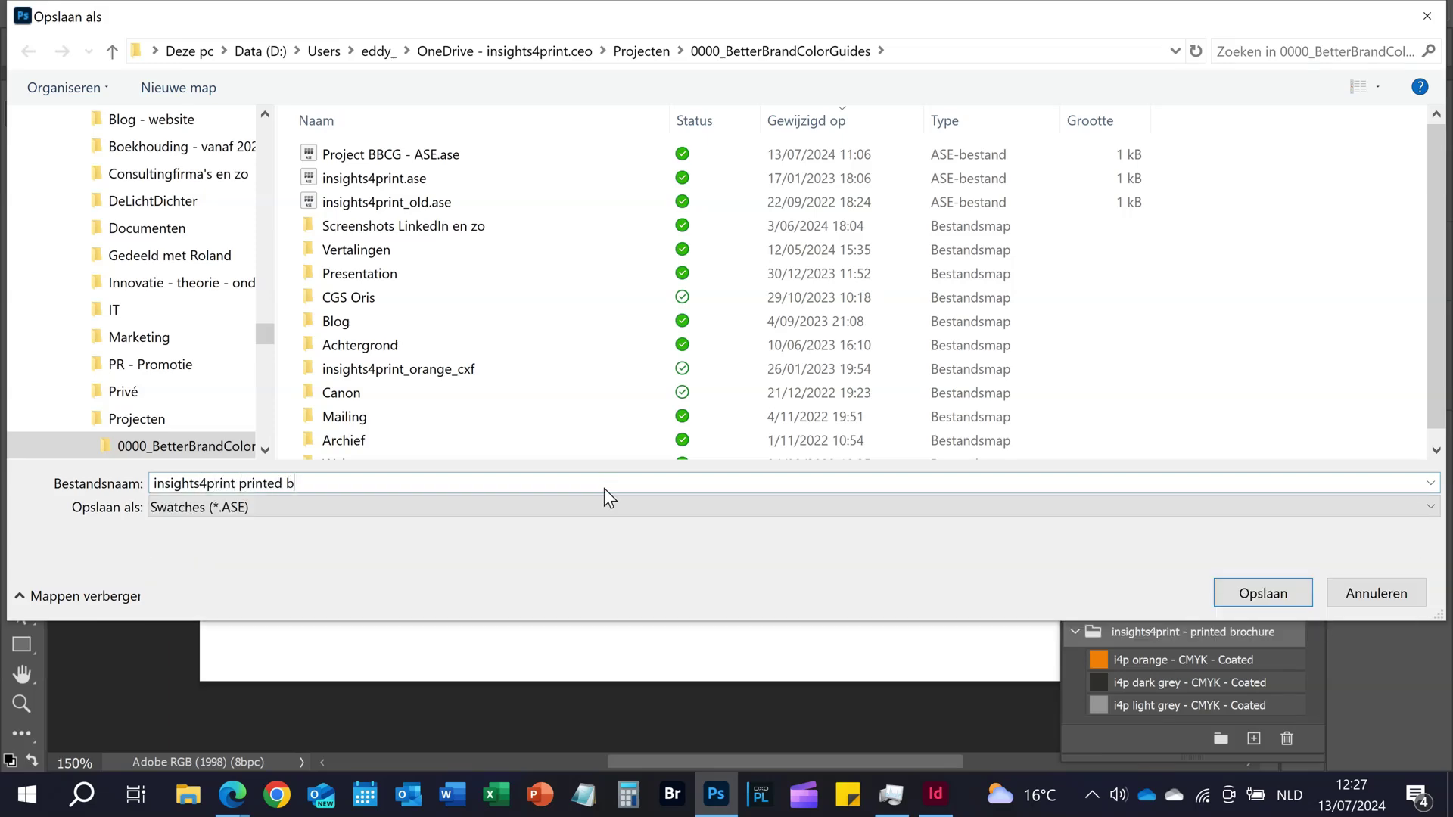
text(rochure)
key(Return)
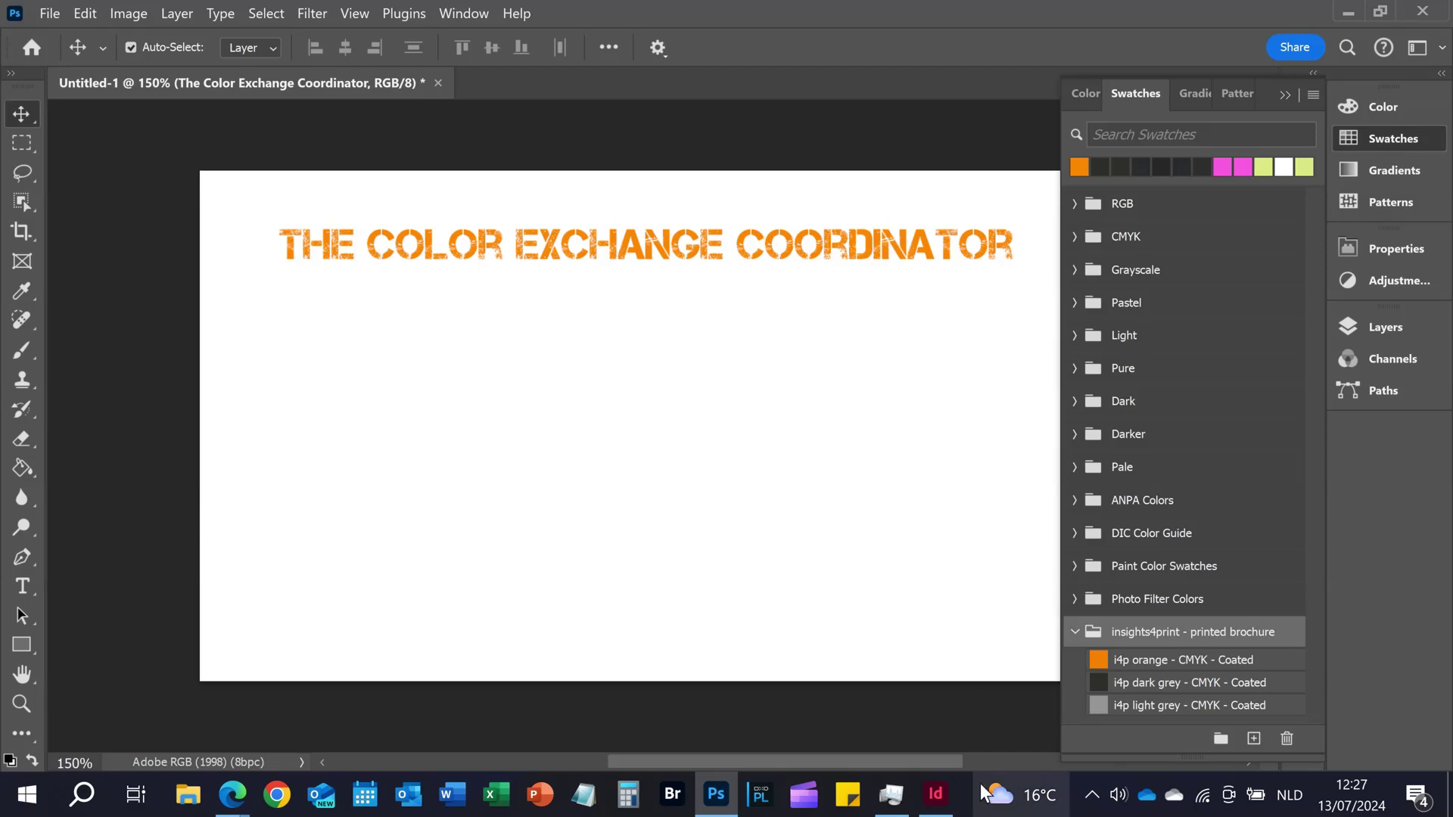
click(942, 802)
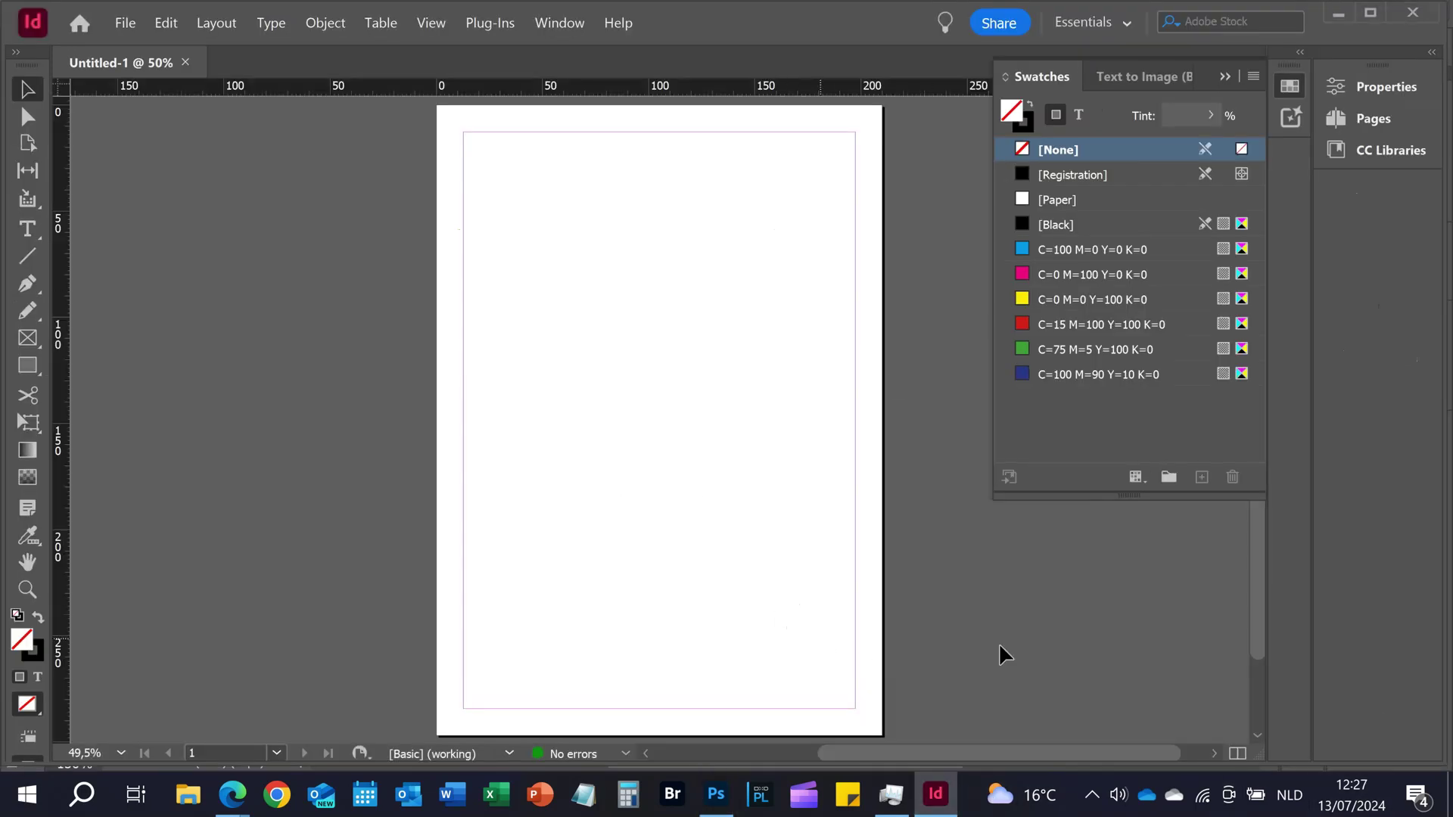
Load 'insights4print printed brochure.ase' into InDesign's Swatches panel to add the three i4p colours.
click(1254, 75)
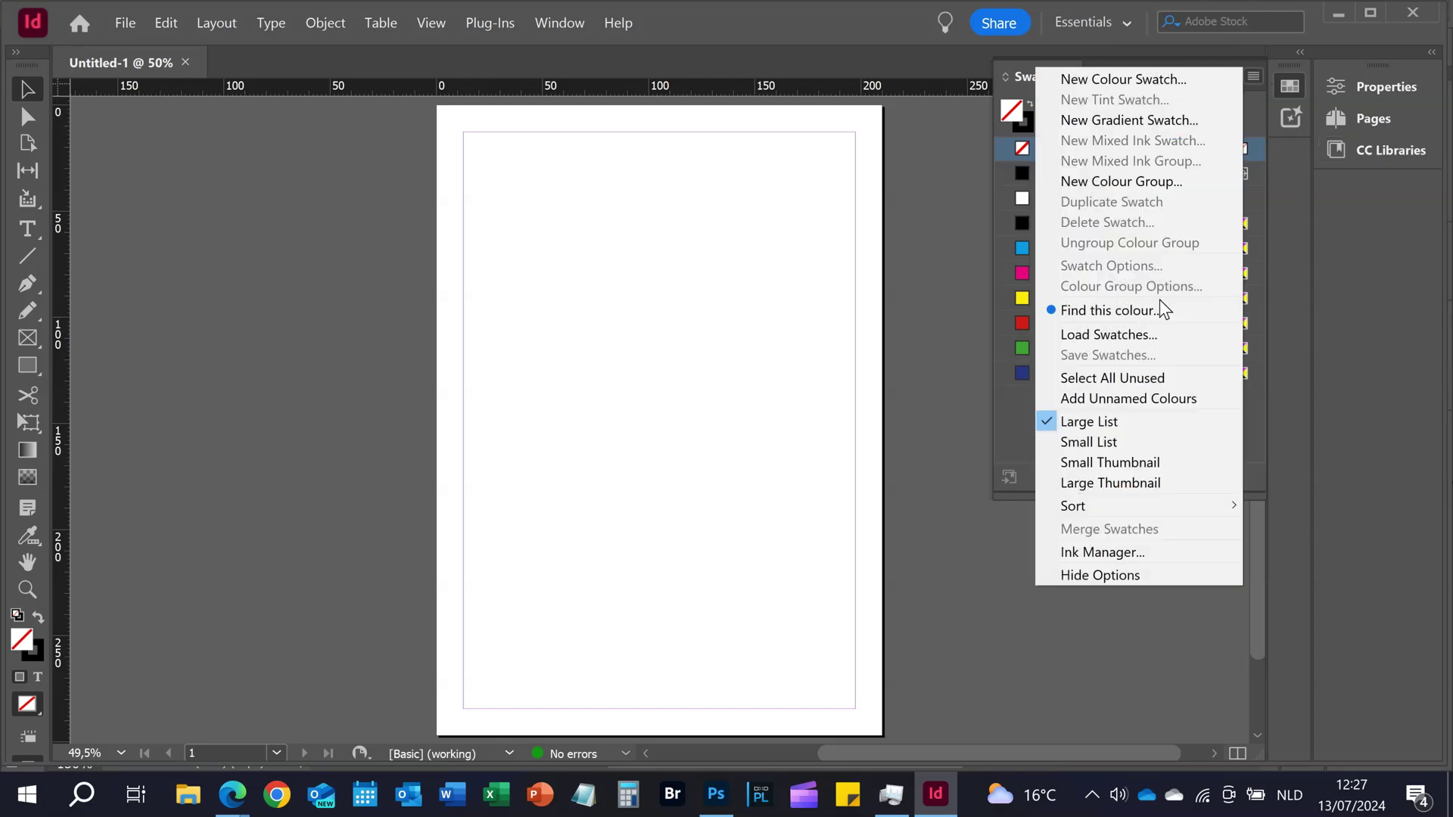
click(1186, 339)
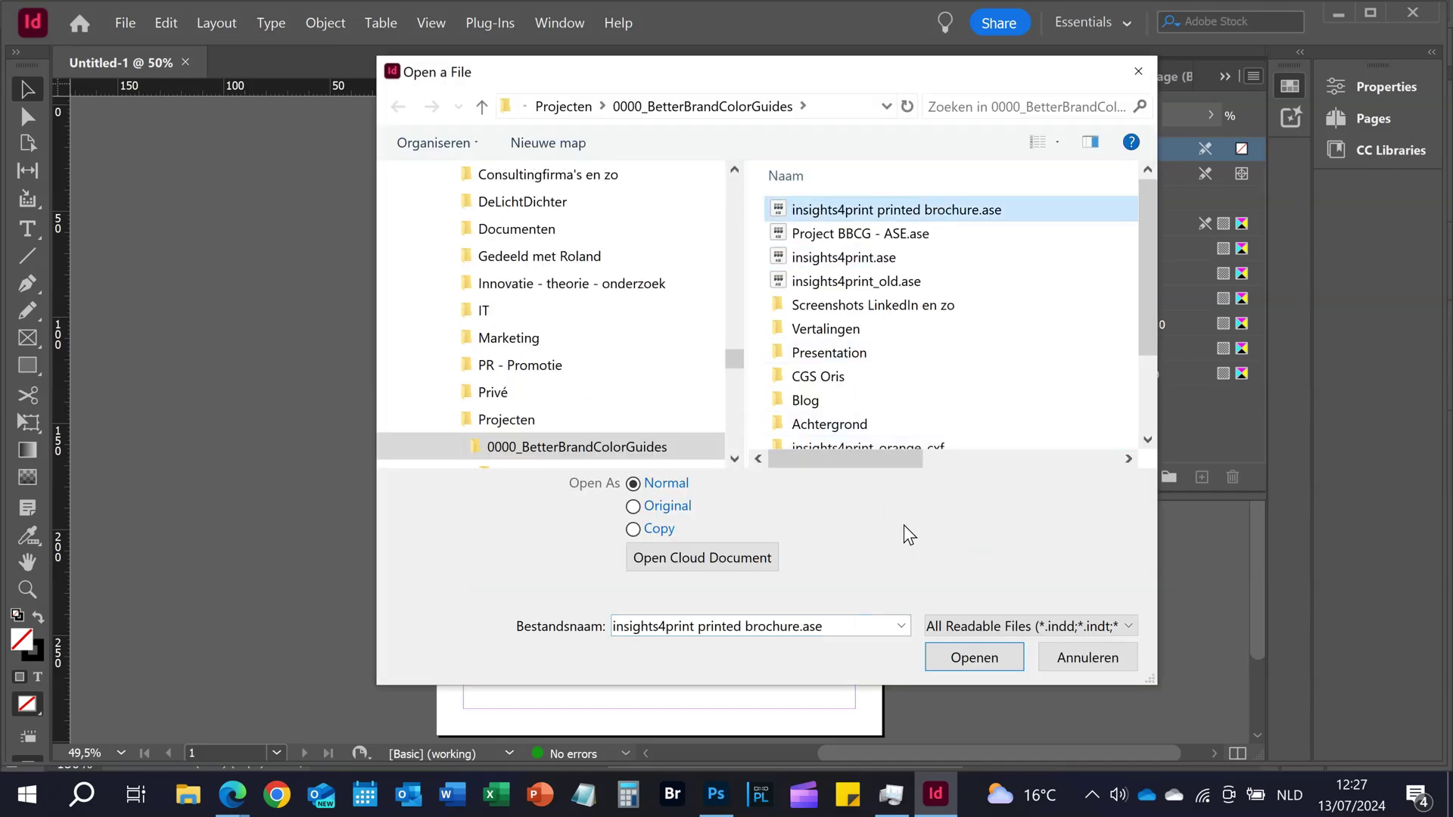
click(974, 658)
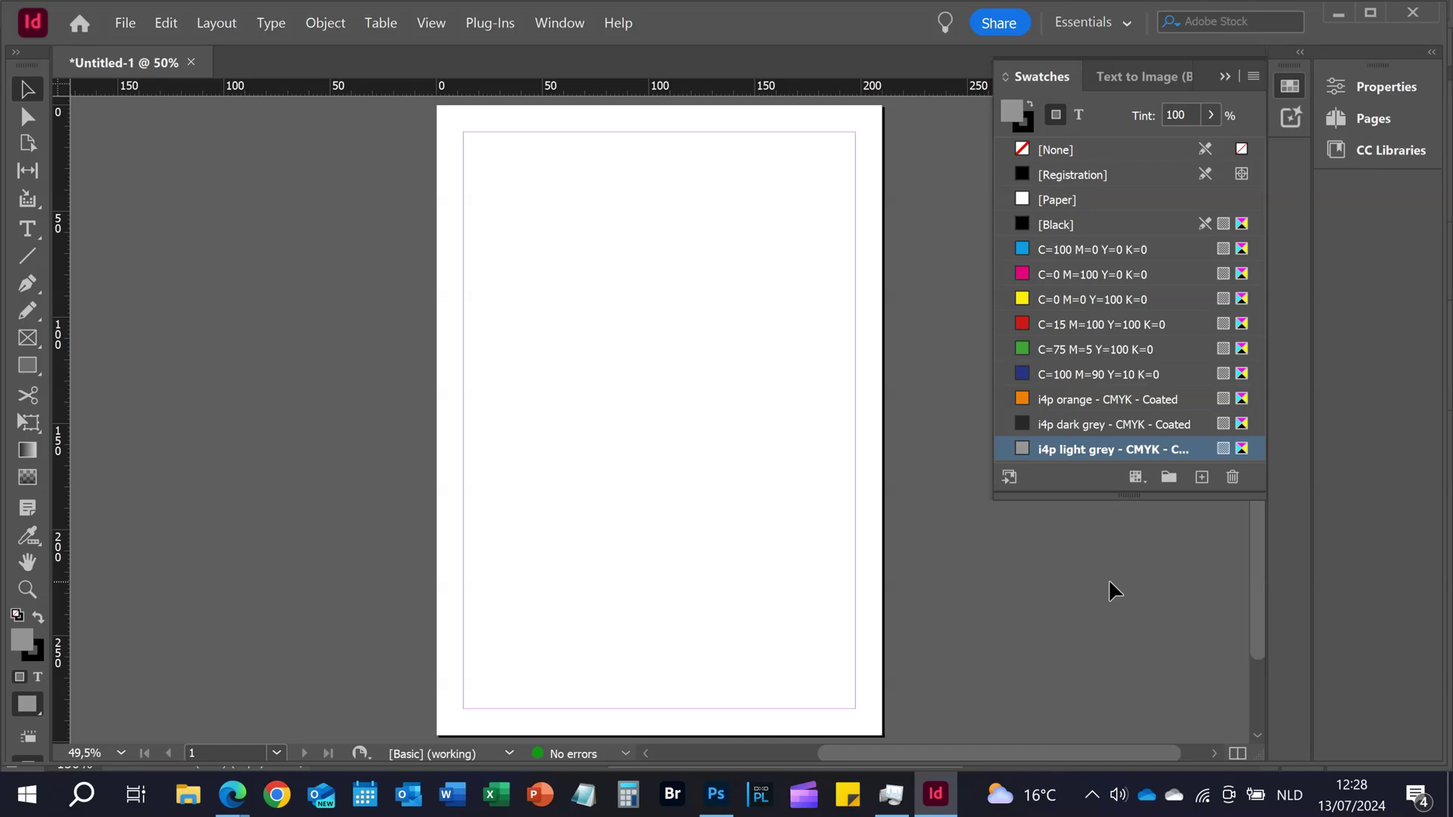
Select the six default swatches from C=100 M=0 Y=0 K=0 to C=100 M=90 Y=10 K=0 and delete them.
click(1110, 247)
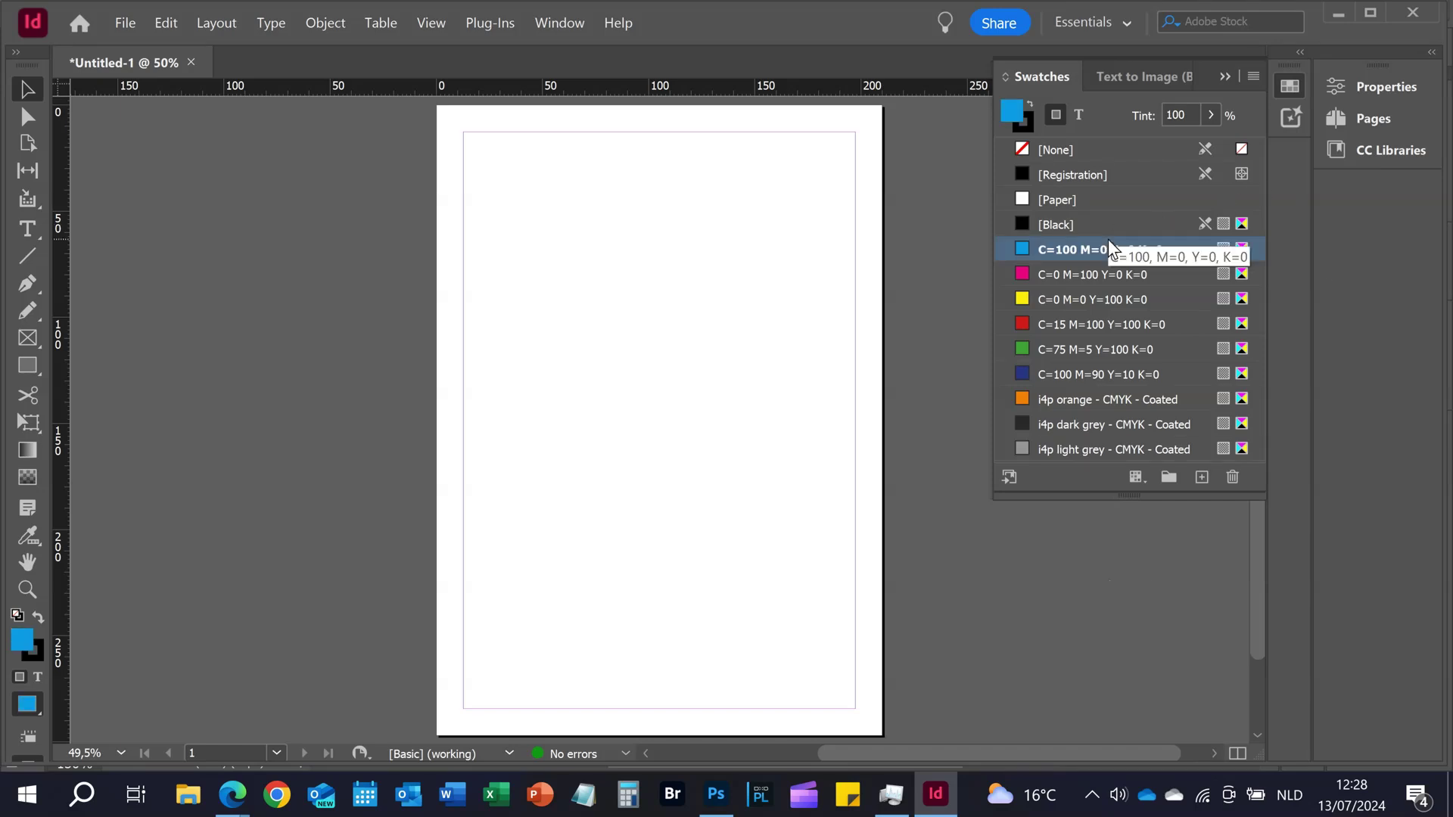
shift+click(1112, 373)
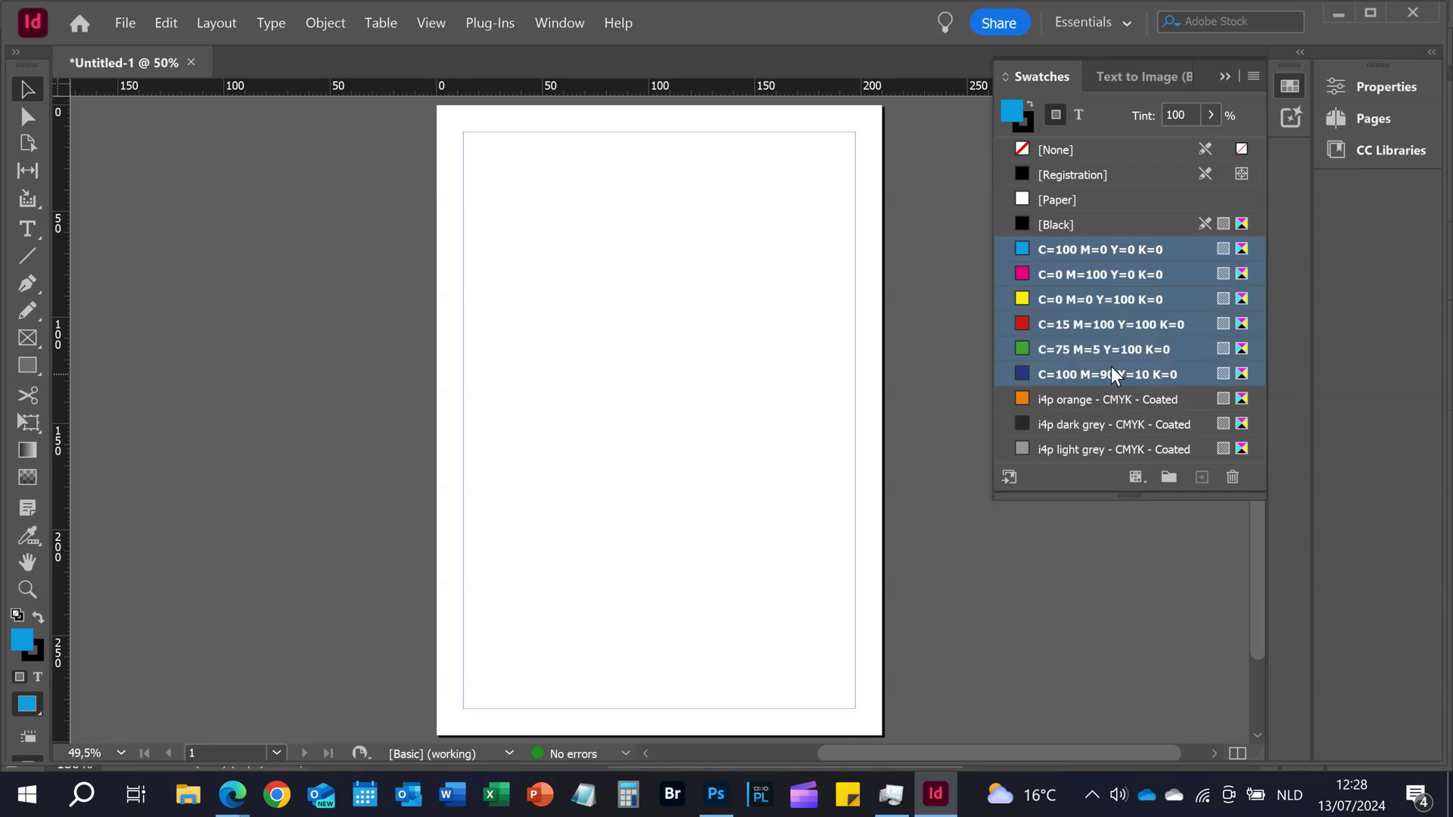
click(1232, 477)
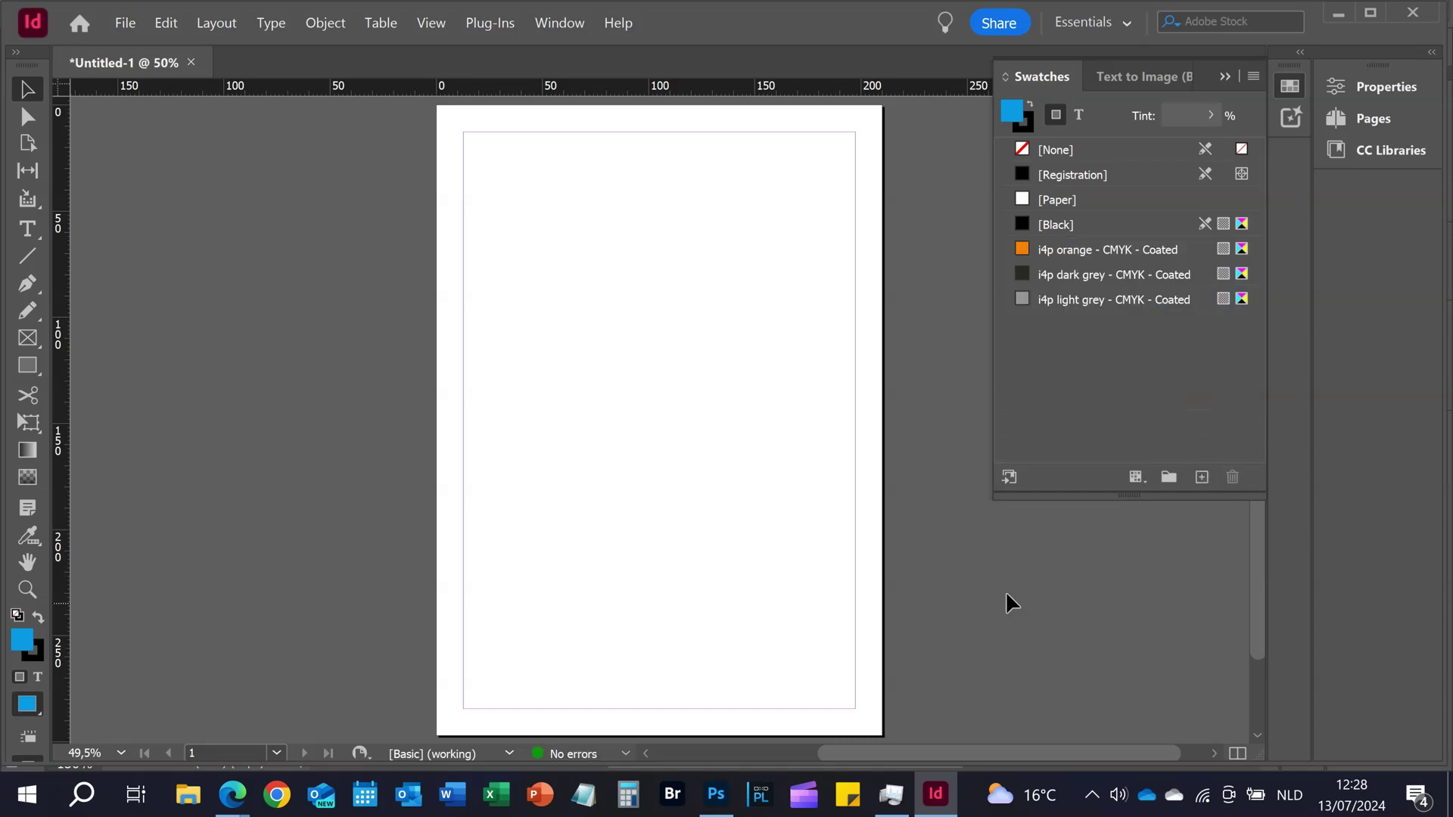